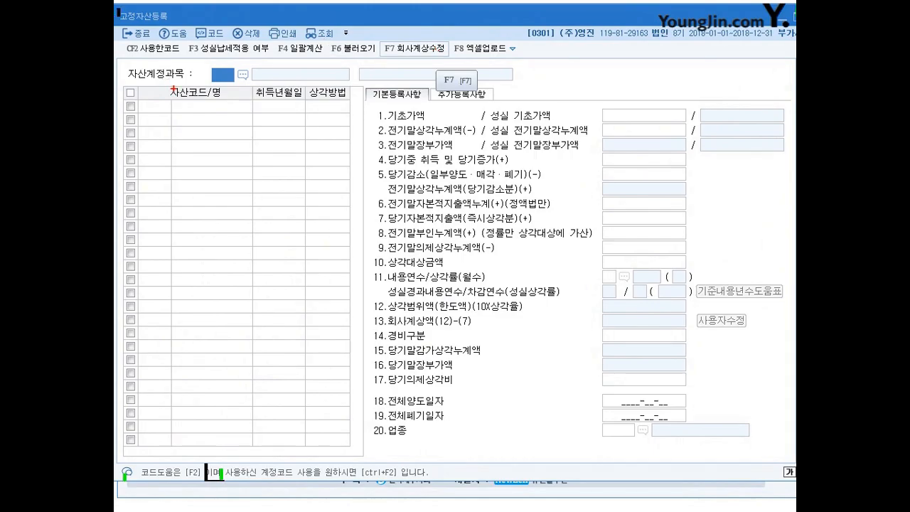
Select 건물 (0202) as the asset account (자산계정과목).
mouse_move(246, 84)
left_mouse_down()
mouse_move(216, 81)
mouse_move(253, 69)
mouse_move(240, 87)
left_mouse_up()
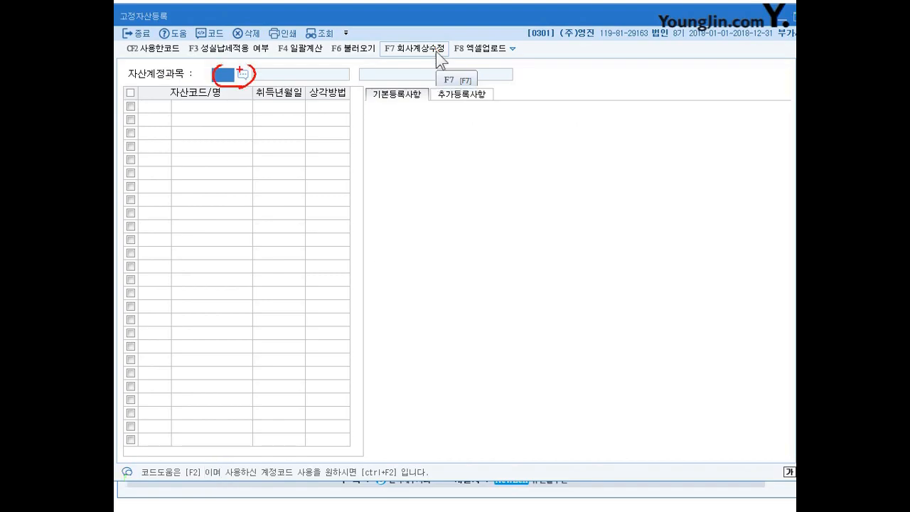
key("Escape")
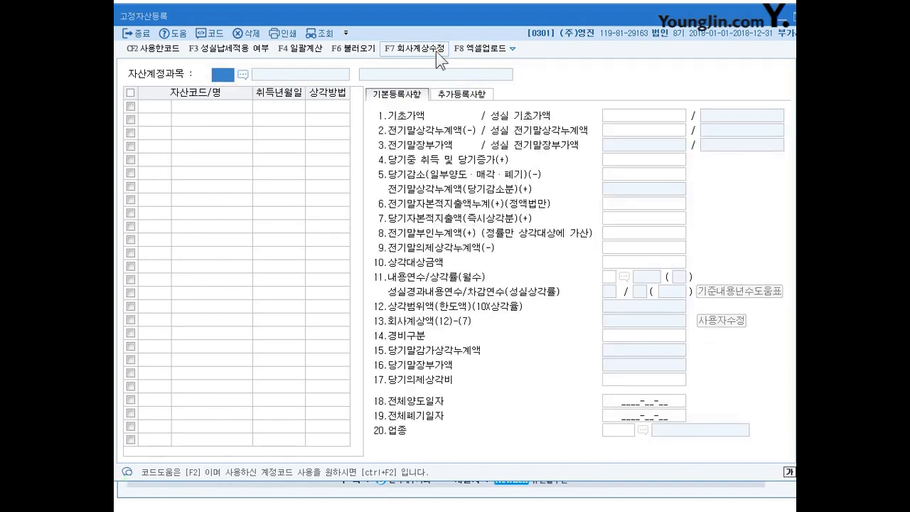
left_click(243, 79)
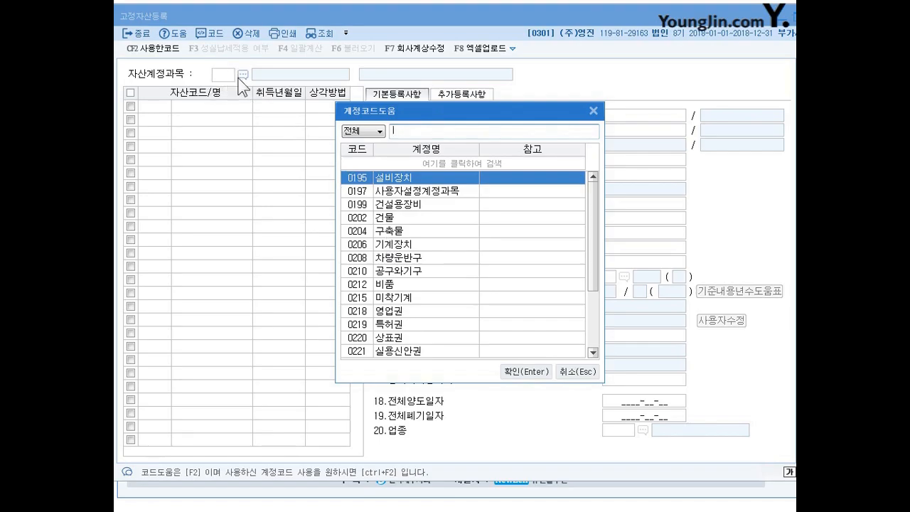
left_click(387, 219)
left_click(523, 371)
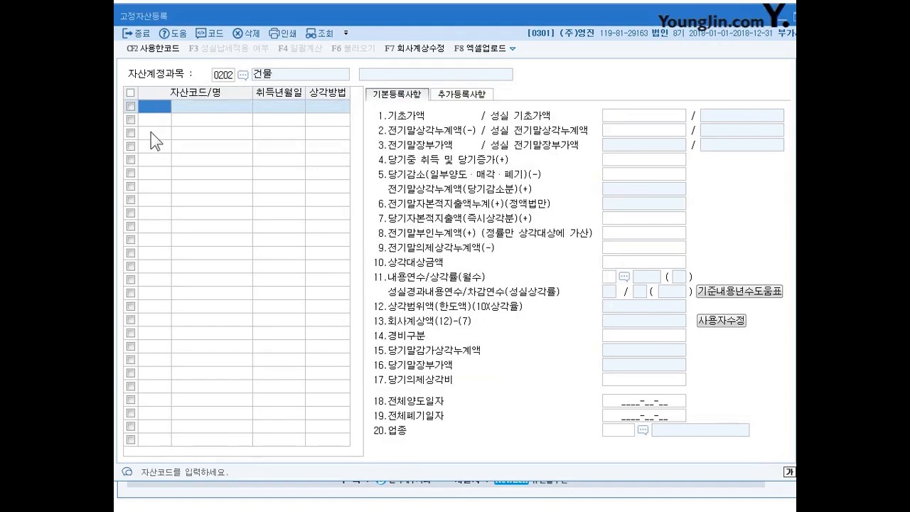
Register asset code 000001 with the name 본사건물 and the acquisition date 2009-03-02.
type("000001")
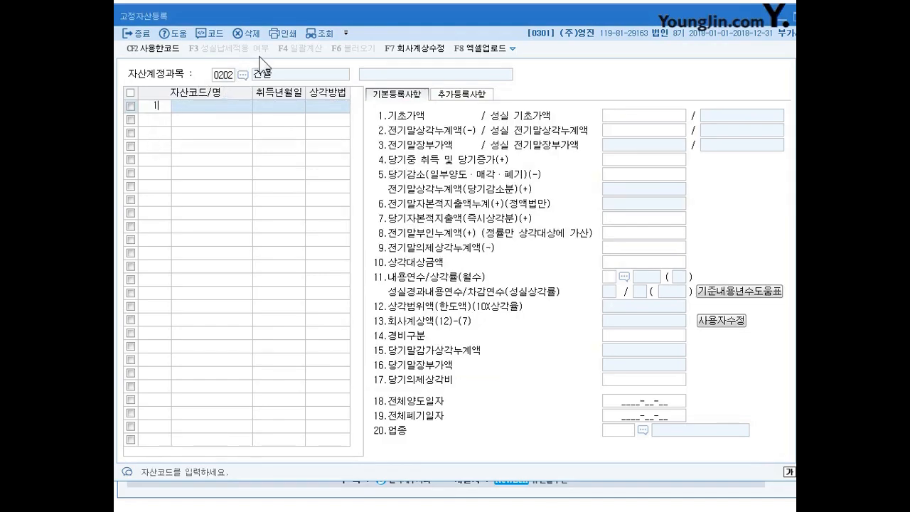
key("Return")
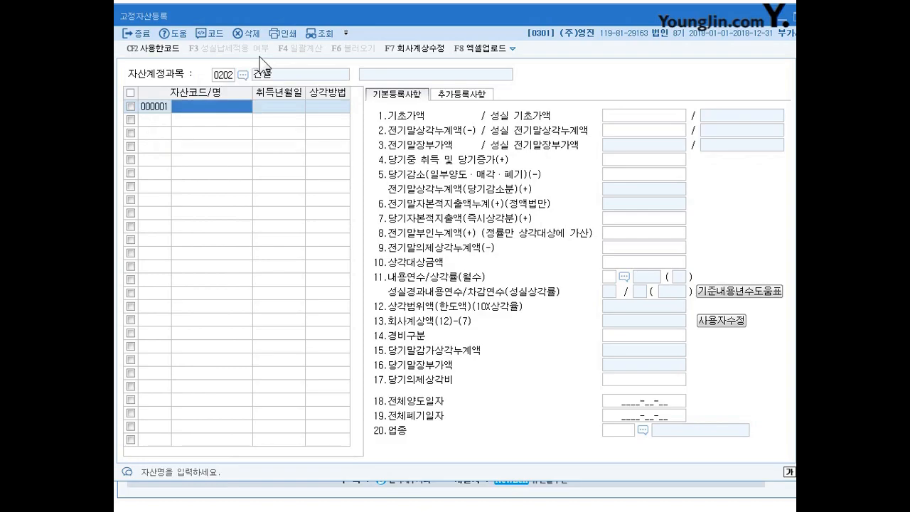
left_click(201, 107)
type("본사")
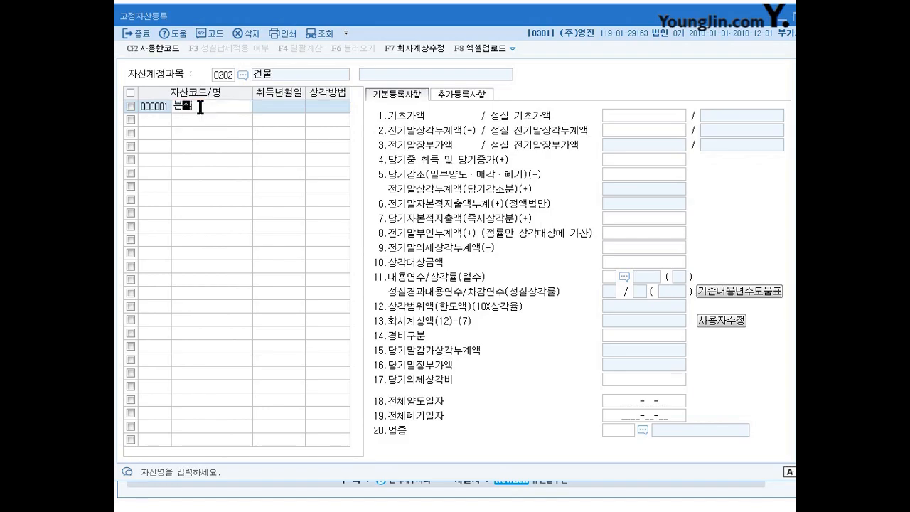
type("건물")
key("Return")
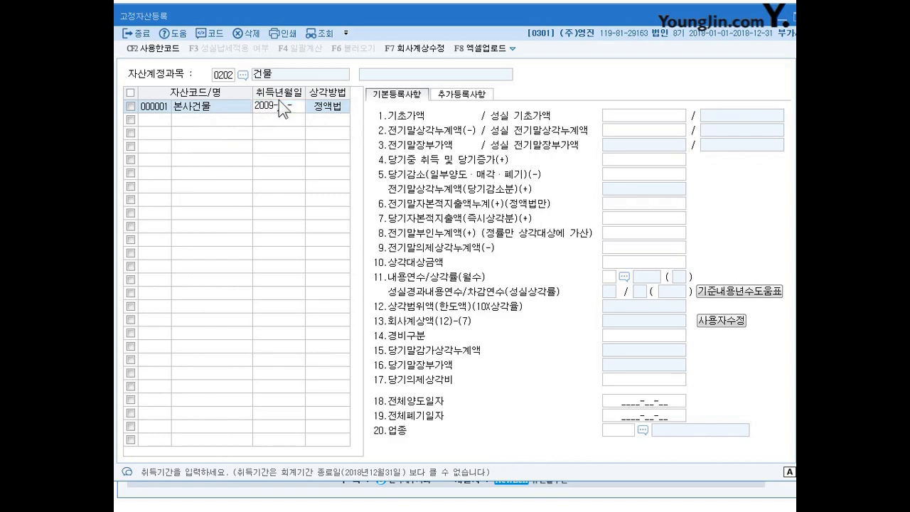
type("0302")
key("Return")
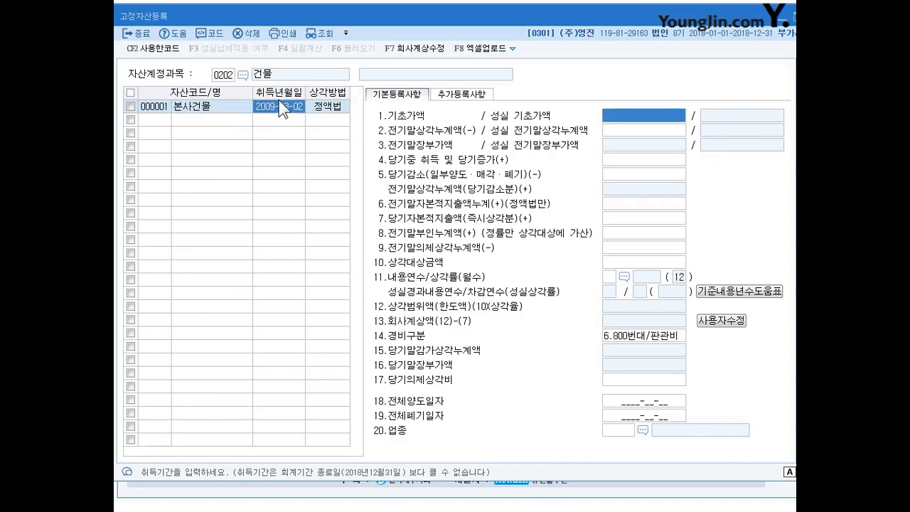
Examine the depreciation method (상각방법) setting and its available options for the 본사건물 asset.
left_click(327, 107)
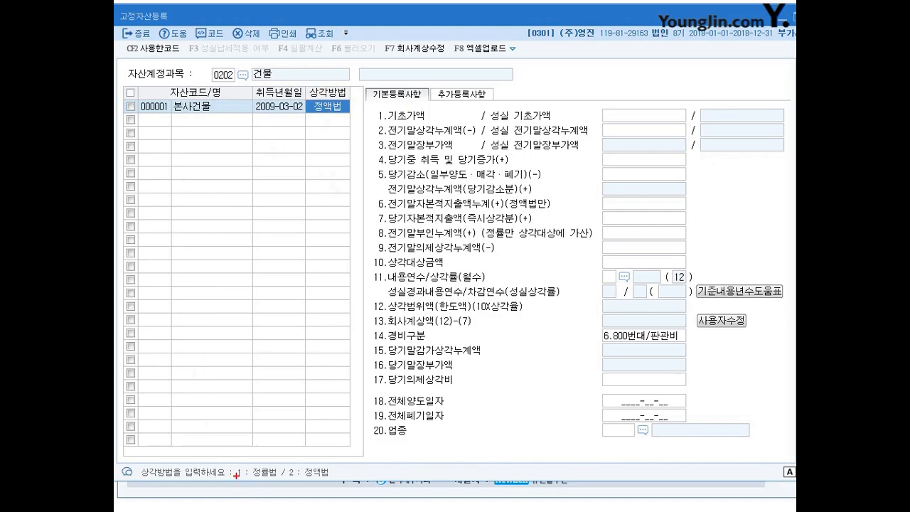
mouse_move(229, 466)
left_mouse_down()
mouse_move(234, 475)
mouse_move(238, 462)
mouse_move(300, 463)
mouse_move(329, 477)
left_mouse_up()
left_click_drag(231, 477, 273, 483)
left_click_drag(286, 463, 280, 473)
key("Escape")
left_click(329, 115)
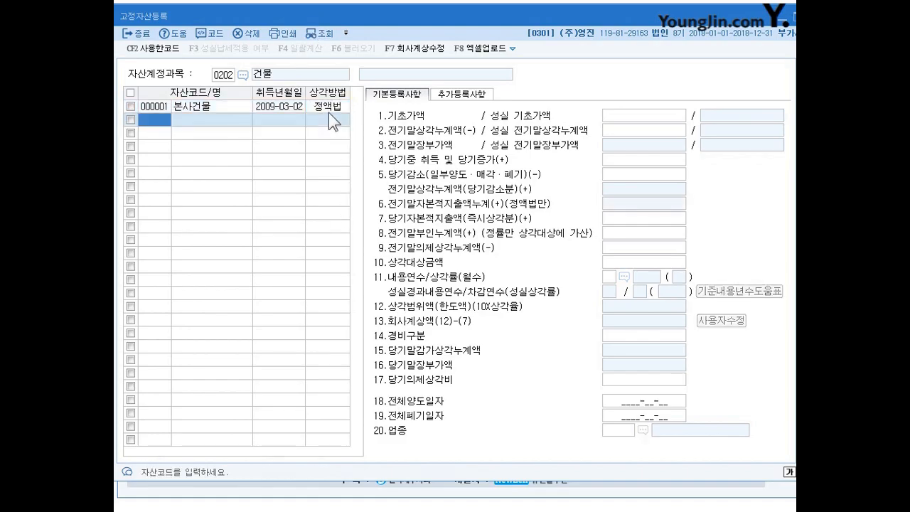
left_click(329, 109)
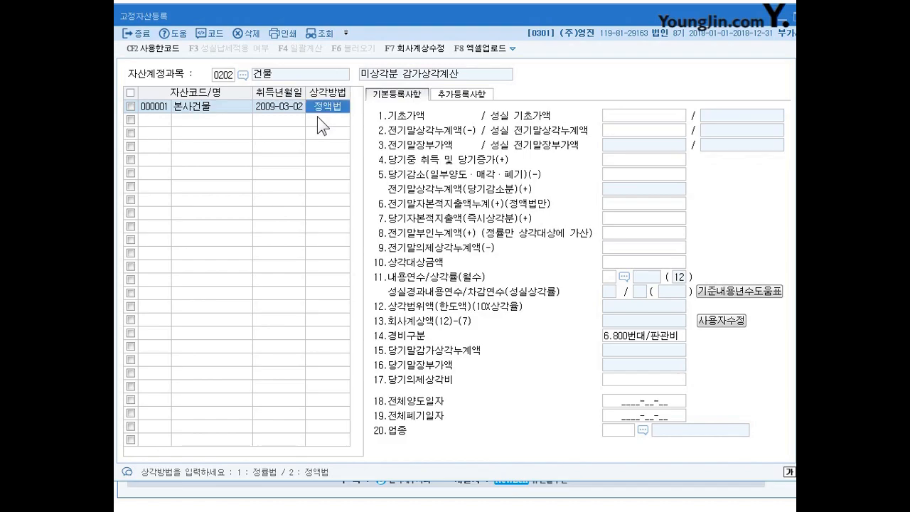
left_click(289, 109)
left_click(330, 110)
View the additional registration details (추가등록사항) of 본사건물 and return to the basic details (기본등록사항).
left_click(455, 96)
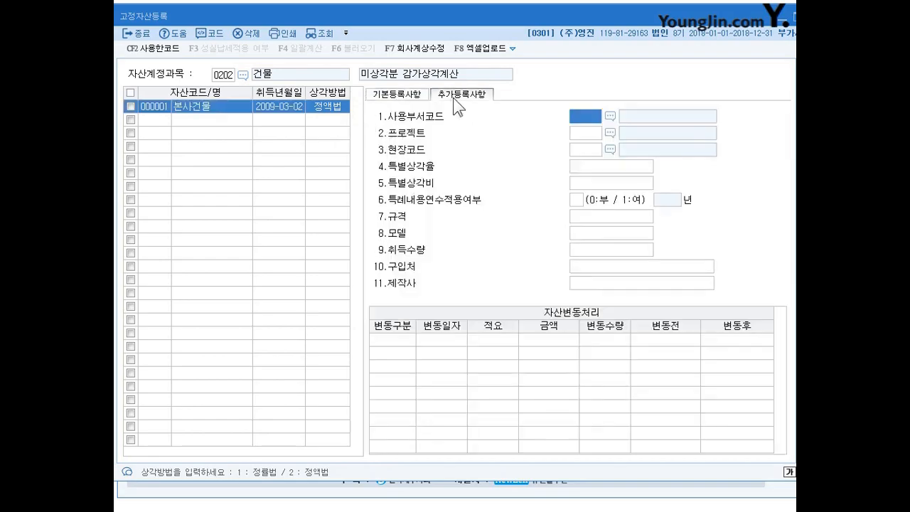
left_click(408, 97)
left_click(462, 96)
left_click(409, 97)
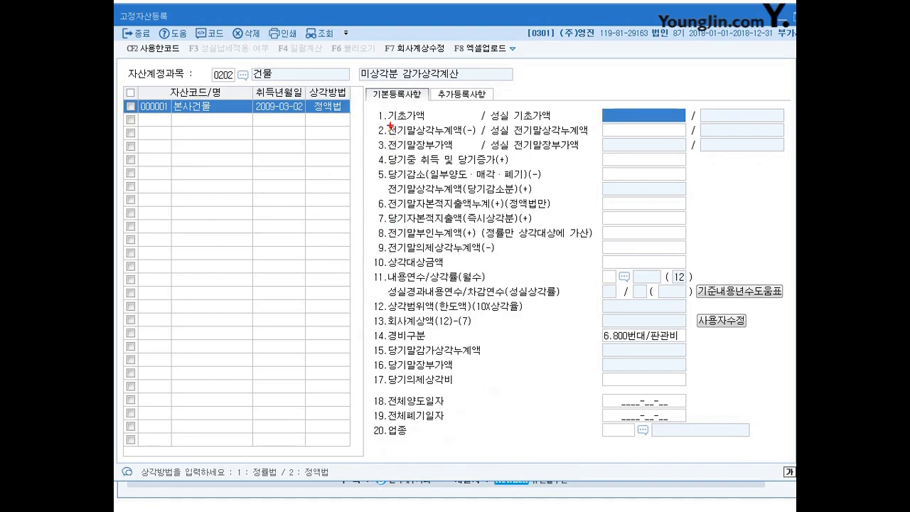
mouse_move(385, 112)
left_mouse_down()
mouse_move(377, 121)
mouse_move(385, 111)
left_mouse_up()
mouse_move(389, 165)
left_mouse_down()
mouse_move(373, 158)
mouse_move(386, 150)
left_mouse_up()
mouse_move(390, 134)
left_mouse_down()
mouse_move(377, 125)
mouse_move(388, 126)
left_mouse_up()
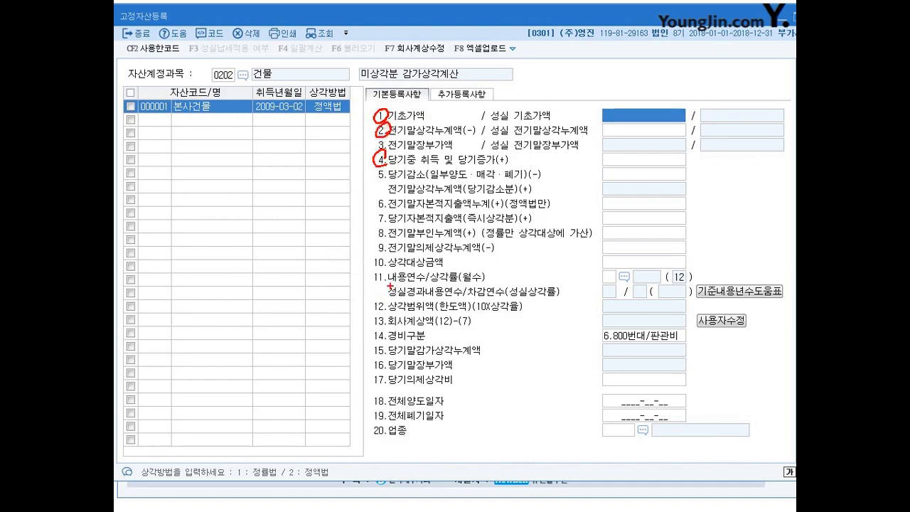
mouse_move(385, 276)
left_mouse_down()
mouse_move(373, 284)
mouse_move(387, 277)
mouse_move(372, 306)
mouse_move(387, 302)
left_mouse_up()
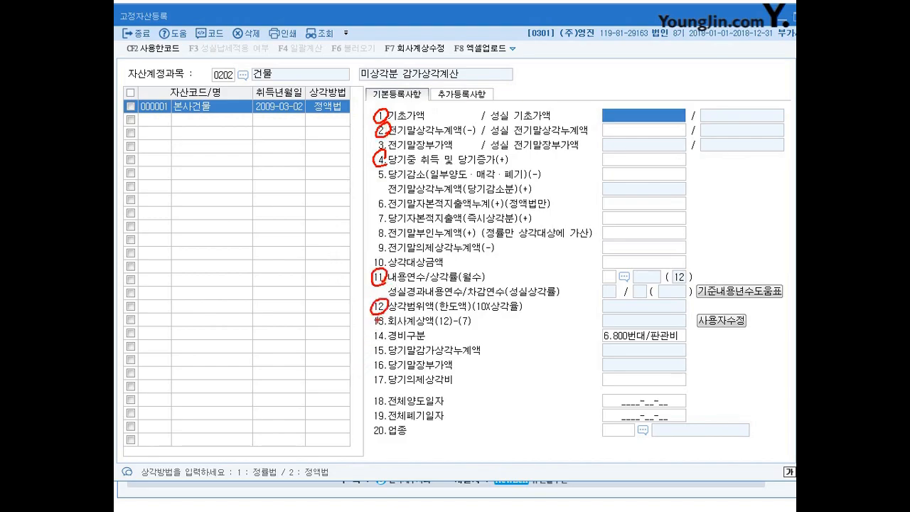
mouse_move(369, 311)
left_mouse_down()
mouse_move(366, 324)
mouse_move(381, 332)
mouse_move(384, 317)
mouse_move(370, 340)
mouse_move(387, 328)
left_mouse_up()
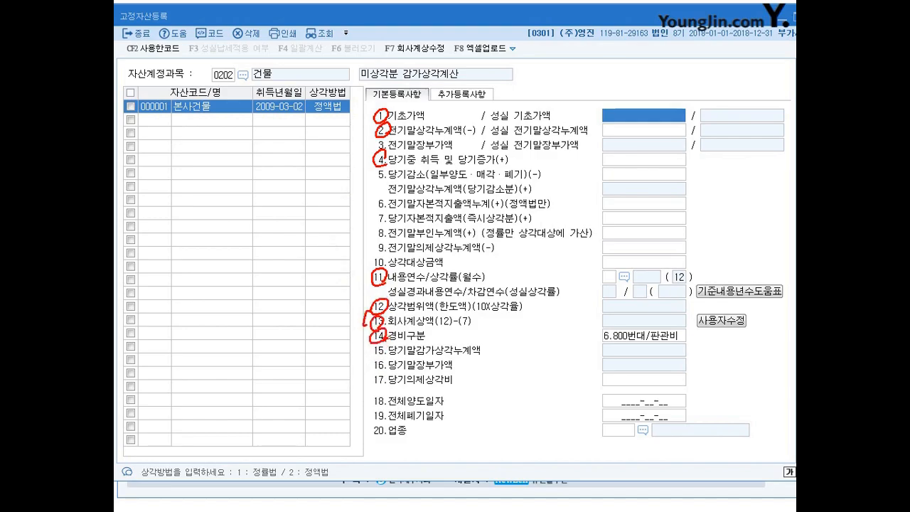
left_click_drag(380, 438, 384, 424)
key("Escape")
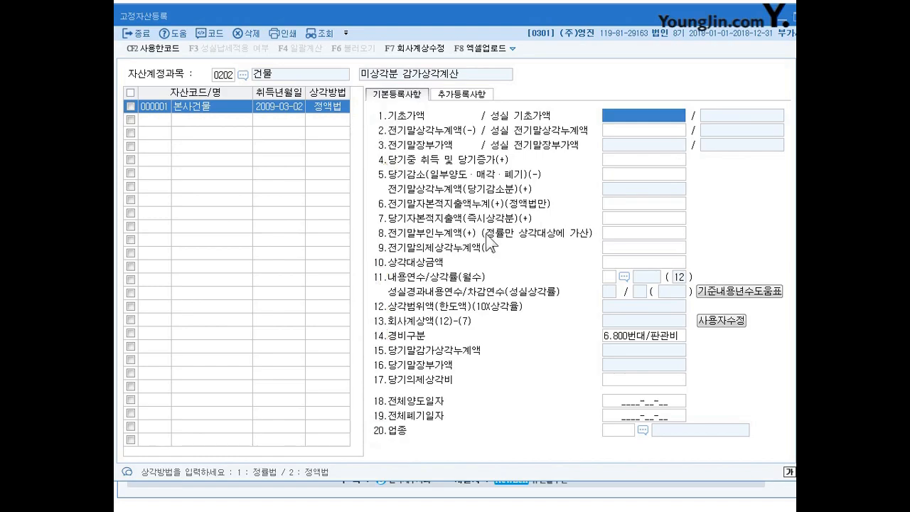
key("ctrl+2")
left_click_drag(375, 111, 386, 108)
left_click_drag(376, 154, 385, 155)
Arrange the fixed asset registration window just beneath the 건물 row of the exercise's asset table.
mouse_move(473, 14)
left_mouse_down()
mouse_move(469, 158)
mouse_move(457, 114)
mouse_move(443, 186)
left_mouse_up()
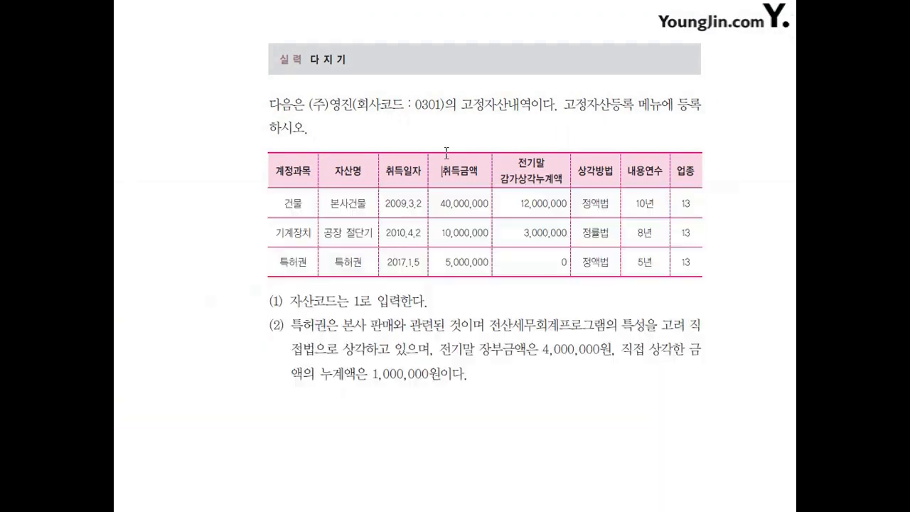
scroll(459, 151, "down", 2)
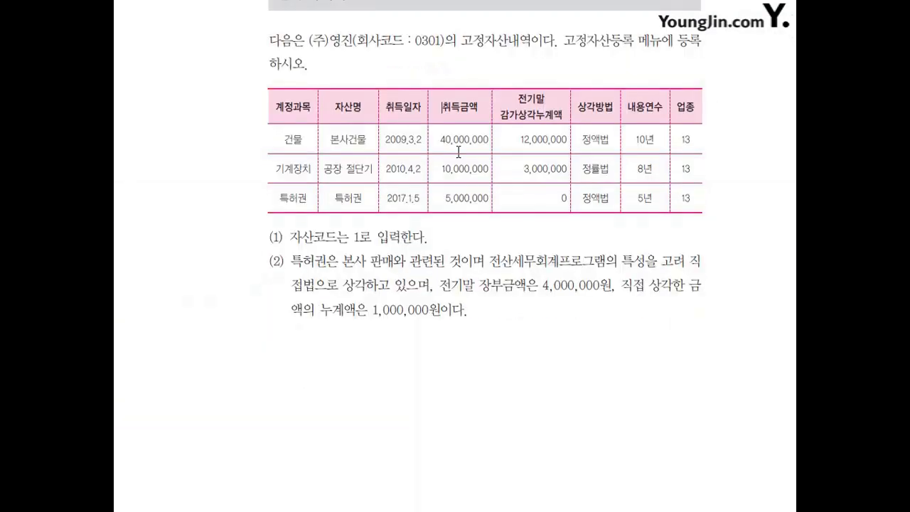
scroll(459, 151, "down", 2)
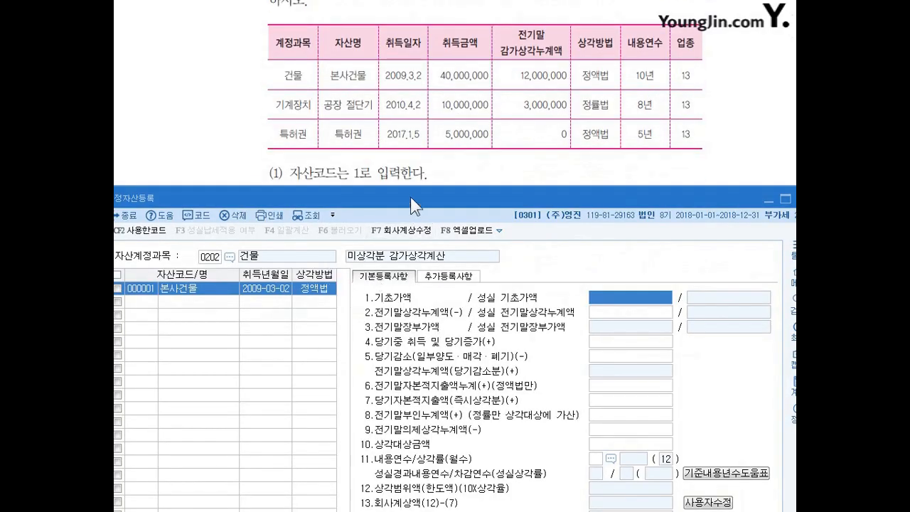
left_click_drag(410, 197, 404, 108)
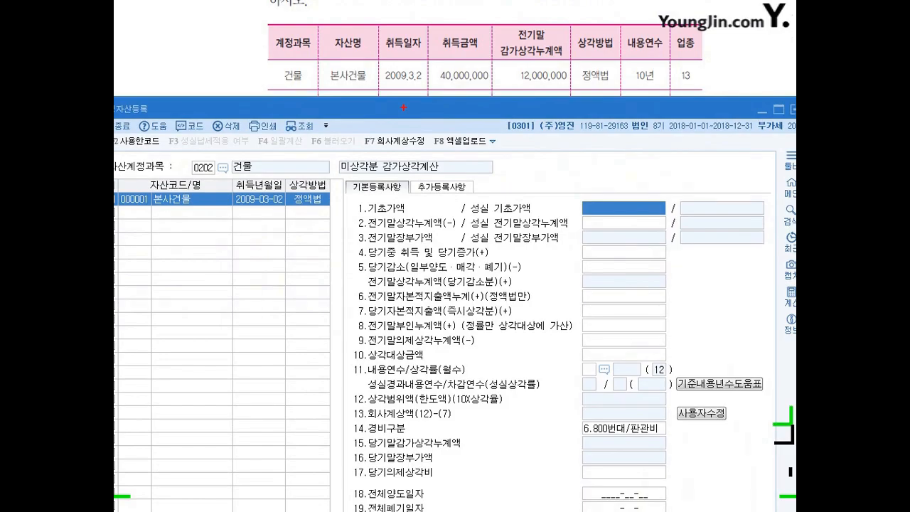
left_click_drag(473, 85, 466, 91)
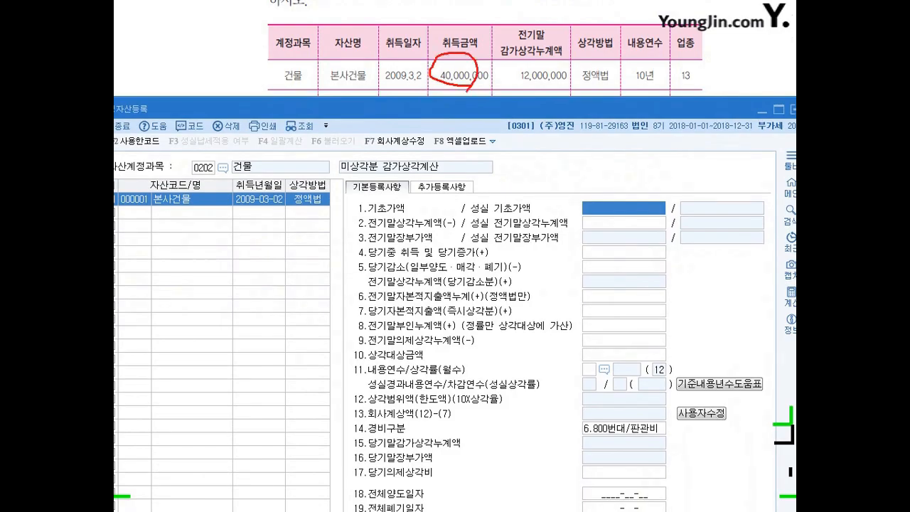
mouse_move(356, 204)
left_mouse_down()
mouse_move(359, 213)
mouse_move(366, 205)
left_mouse_up()
left_click_drag(353, 246, 364, 247)
left_click_drag(384, 84, 415, 90)
key("Escape")
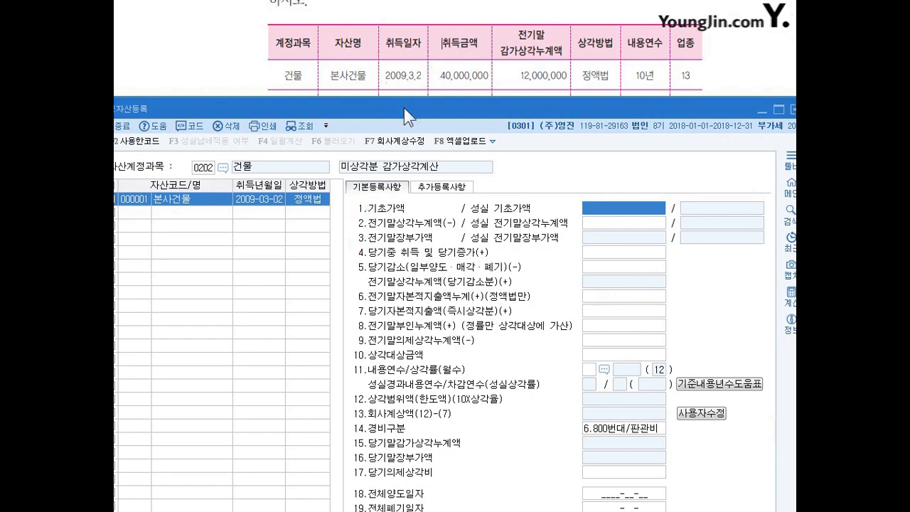
left_click_drag(412, 113, 436, 105)
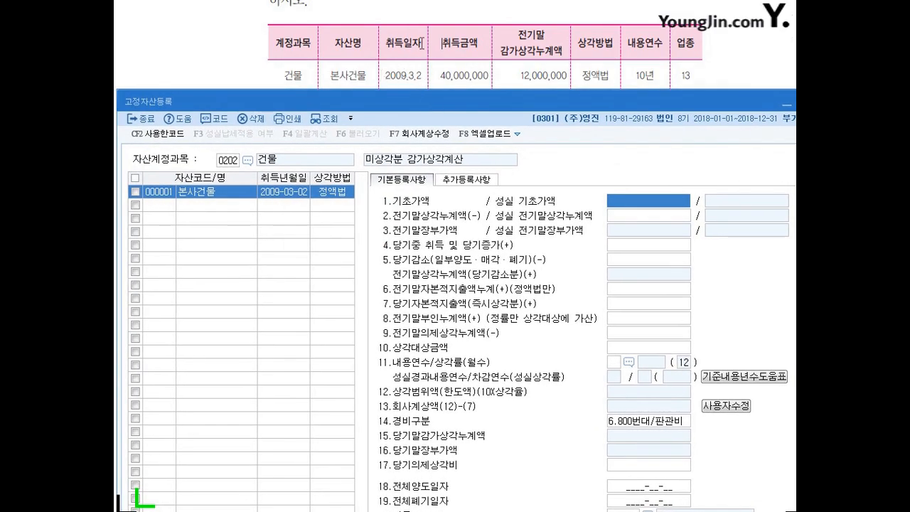
Set the 기초가액 of 본사건물 to 40,000,000 and its 전기말상각누계액 to 12,000,000.
type("40000000")
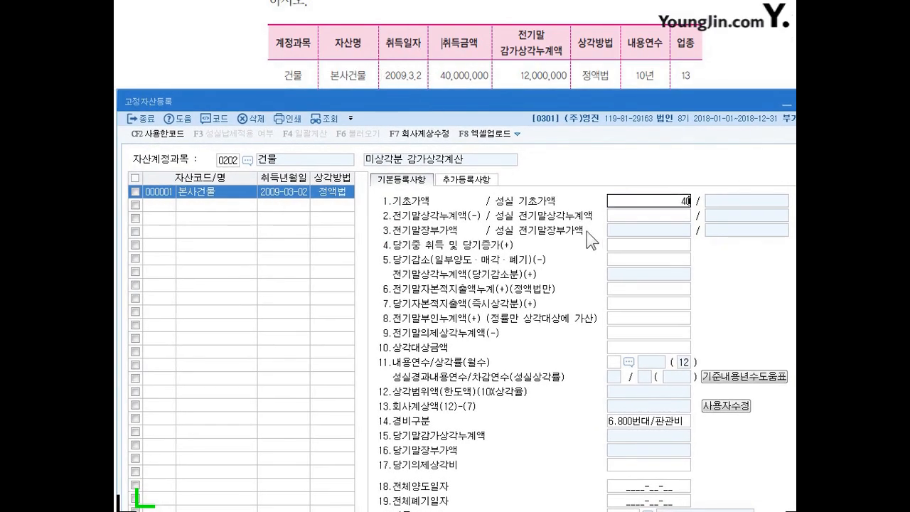
key("Return")
key("Up")
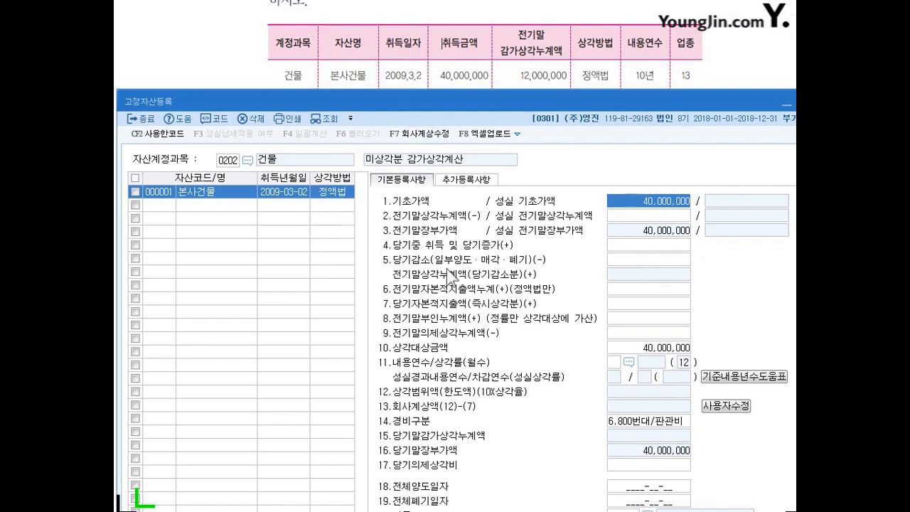
left_click(638, 246)
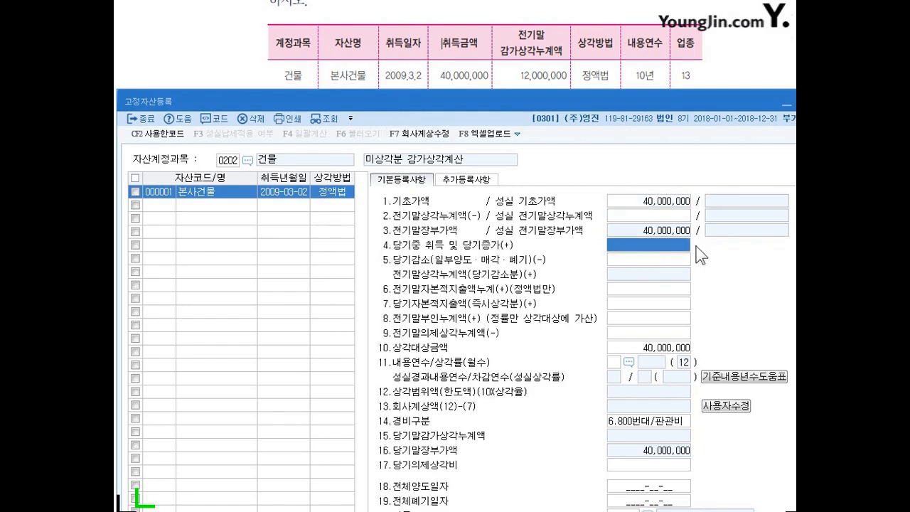
left_click(644, 218)
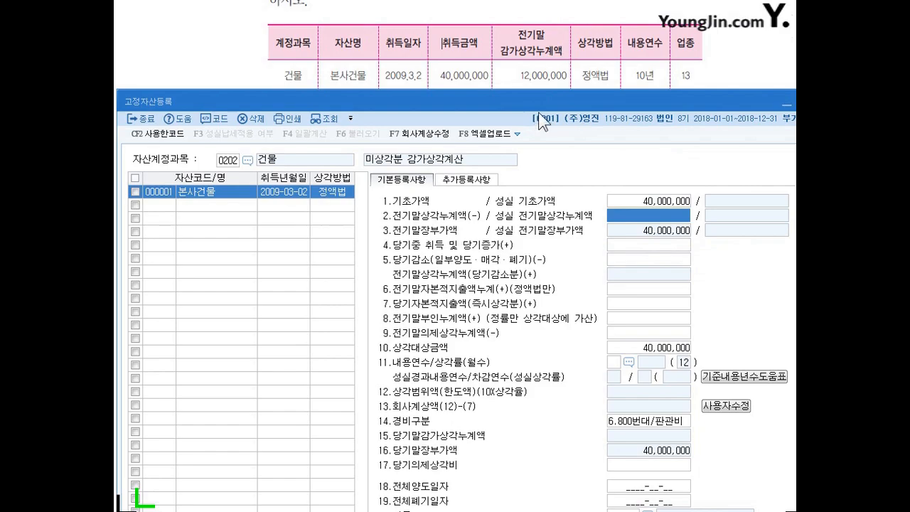
type("12000000")
key("Return")
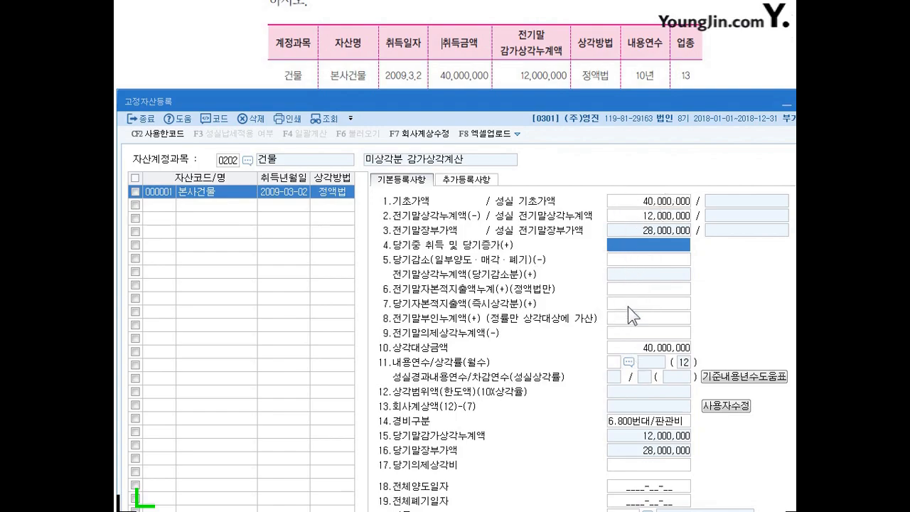
Set the useful life (내용연수) to 10 and the expense category to 6.800번대/판관비, completing the entry with 업종 left blank.
left_click(612, 361)
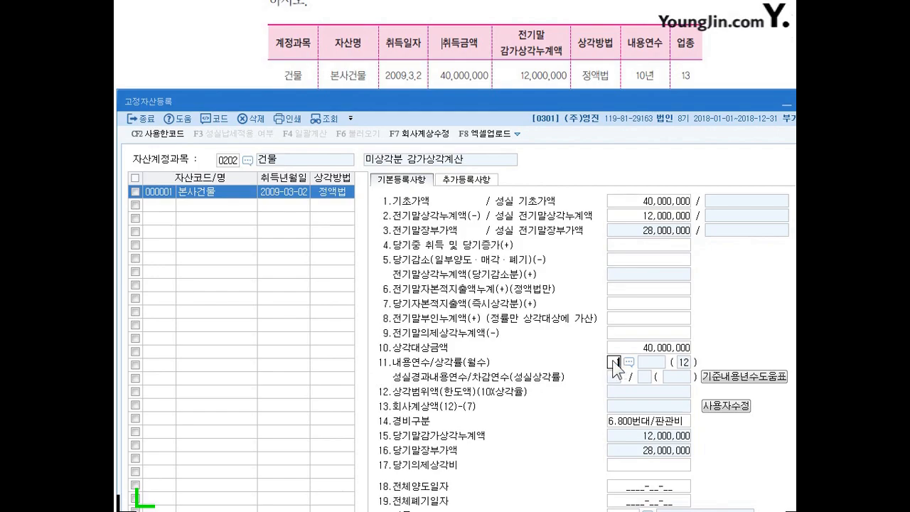
type("10")
key("Return")
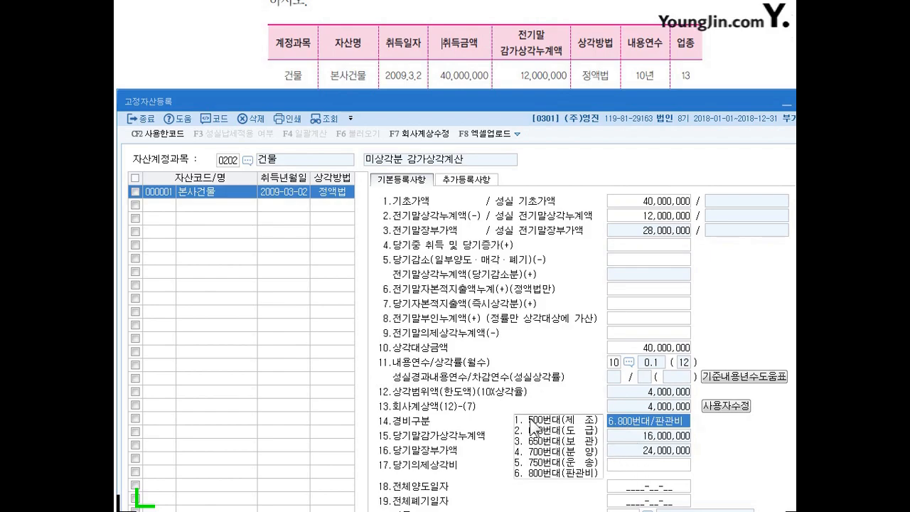
left_click(557, 473)
left_click(637, 422)
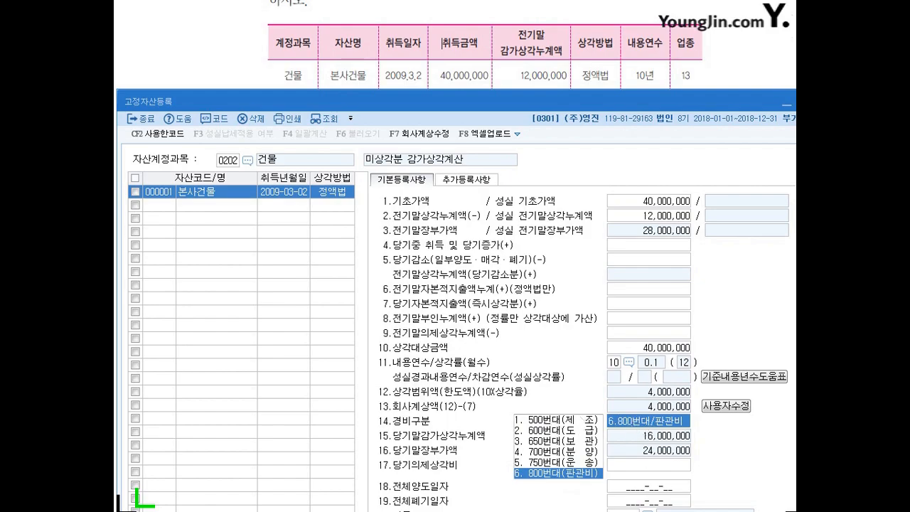
key("Return")
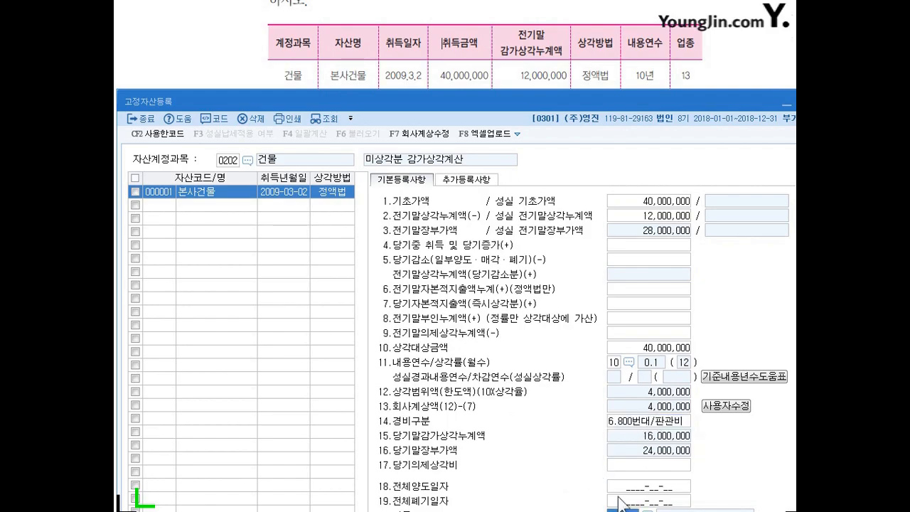
key("Return")
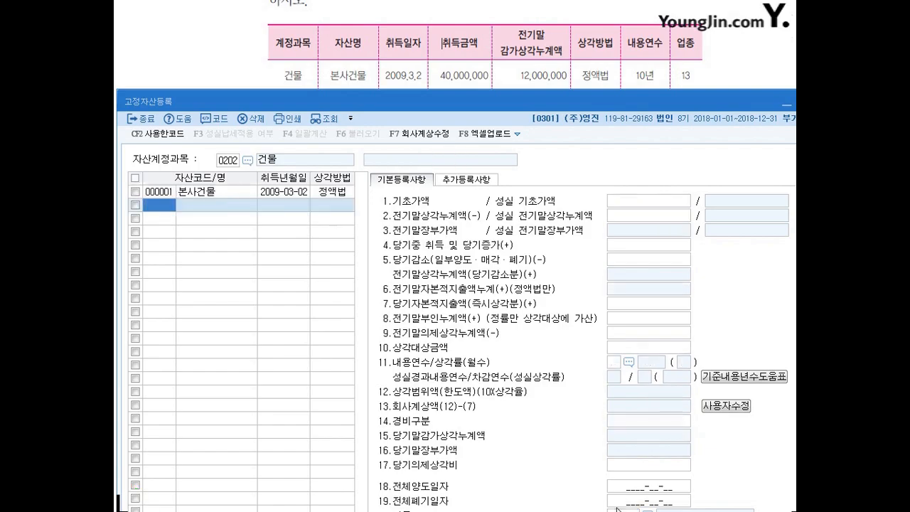
Reopen the 본사건물 record and examine its 상각범위액(한도액) and 회사계상액, bringing the whole registration form into view.
left_click(200, 190)
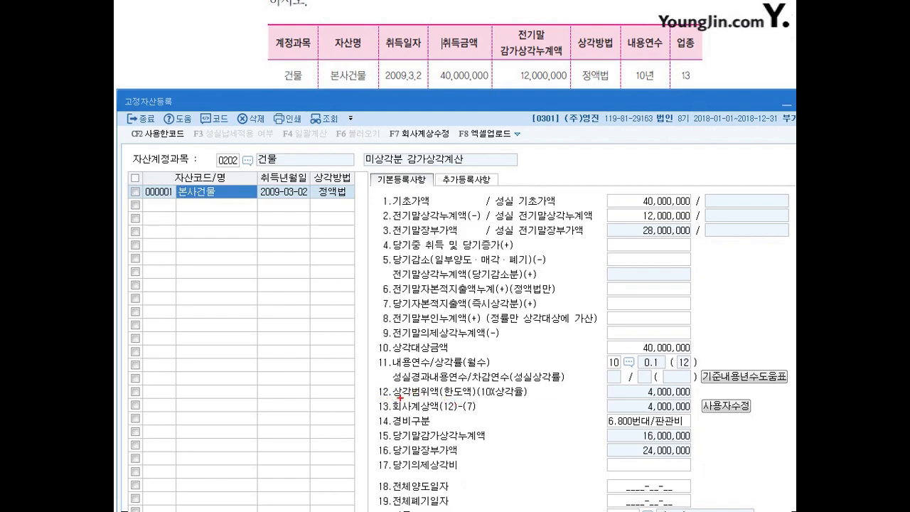
left_click_drag(378, 399, 459, 399)
mouse_move(681, 392)
left_mouse_down()
mouse_move(642, 389)
mouse_move(687, 389)
mouse_move(677, 401)
left_mouse_up()
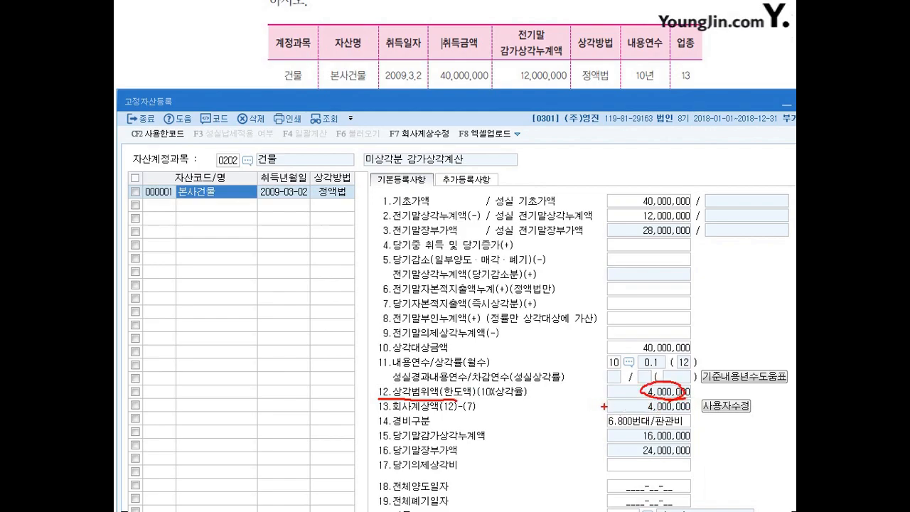
left_click_drag(380, 412, 446, 413)
mouse_move(684, 416)
left_mouse_down()
mouse_move(653, 417)
mouse_move(644, 402)
mouse_move(681, 415)
mouse_move(635, 402)
left_mouse_up()
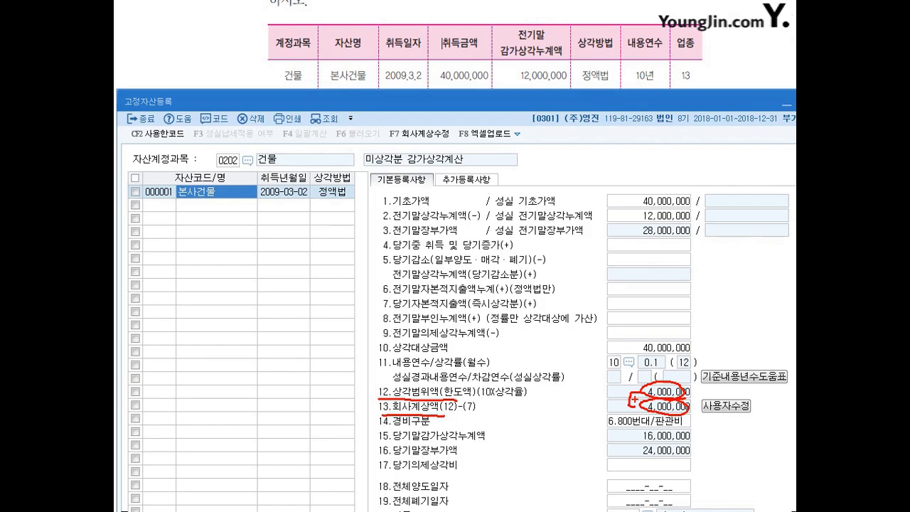
key("Escape")
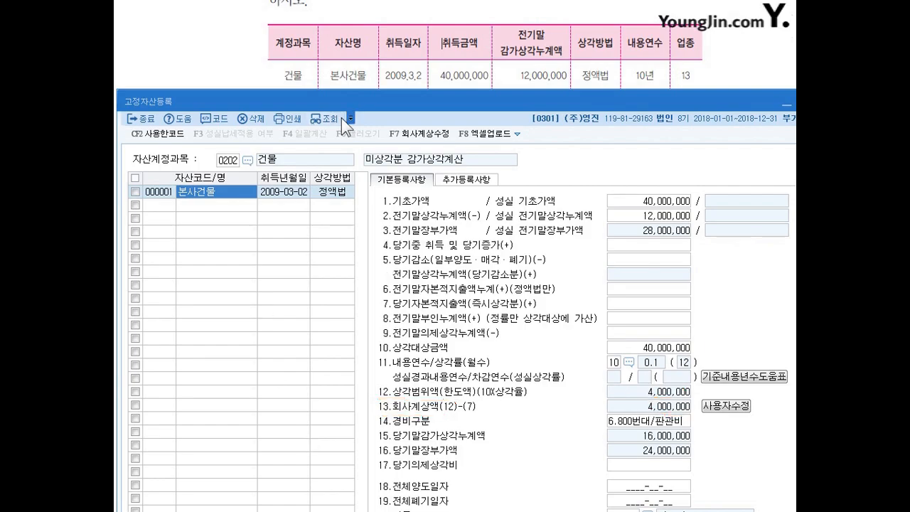
left_click_drag(361, 99, 360, 18)
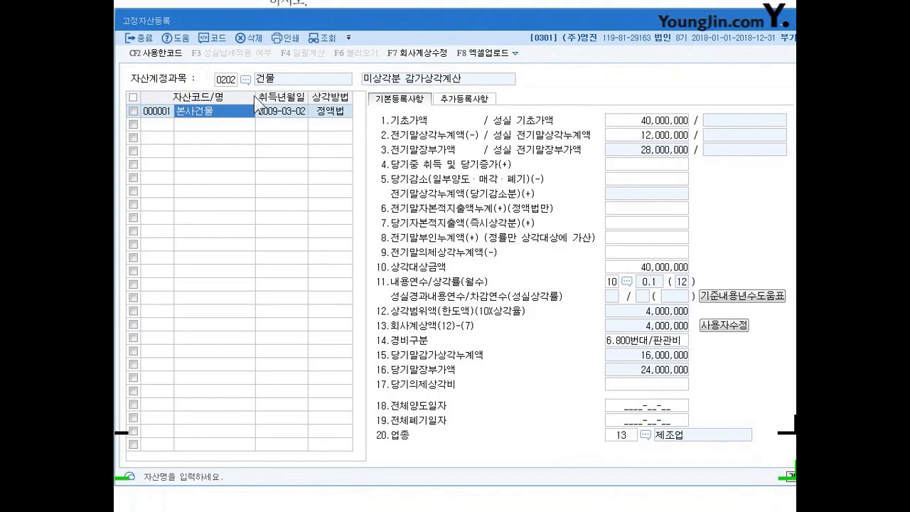
left_click(148, 124)
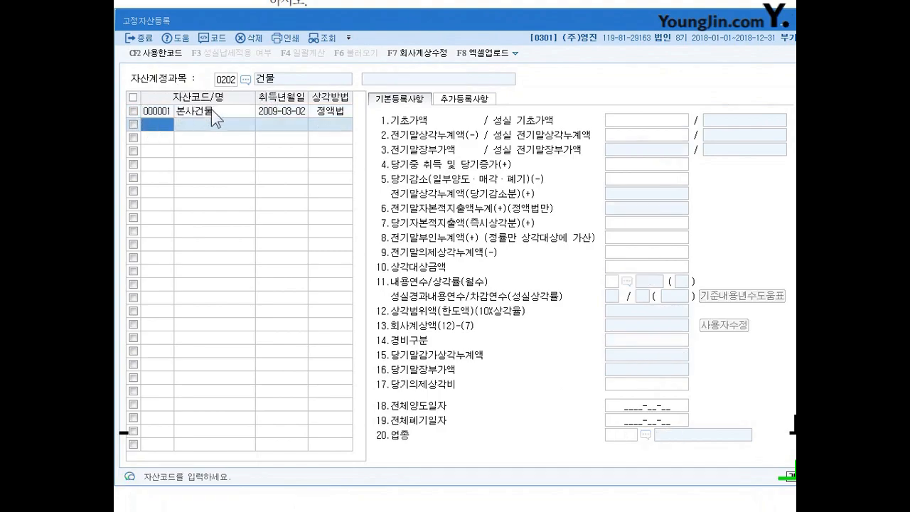
left_click(211, 111)
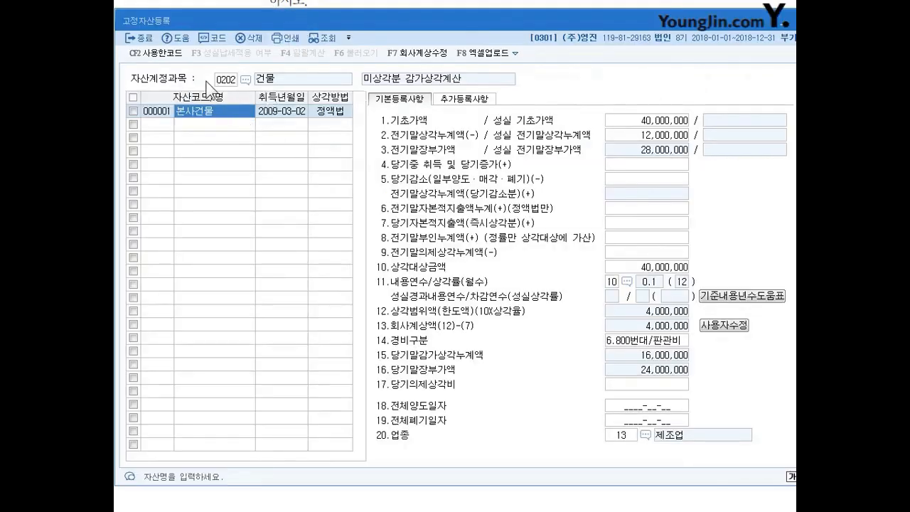
Switch the asset account (자산계정과목) to 0206 기계장치 and start a new asset with code 1.
left_click(245, 79)
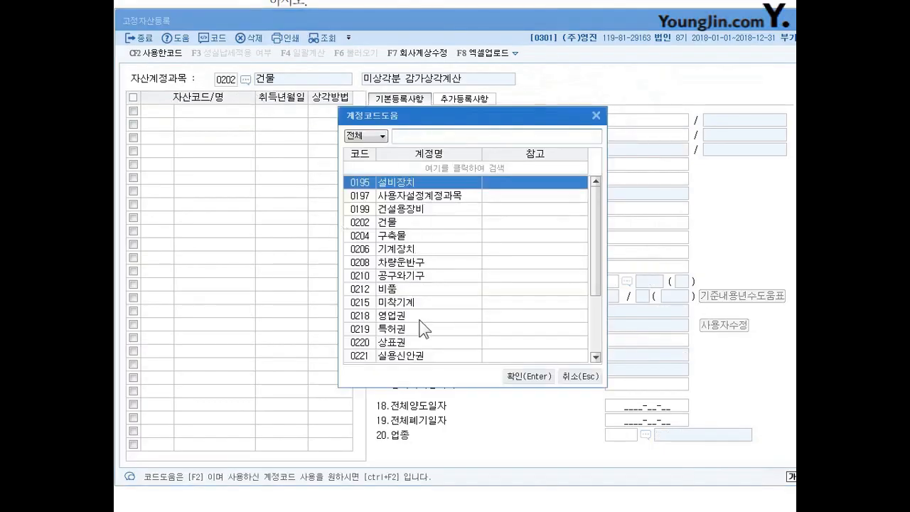
left_click(405, 251)
left_click(516, 374)
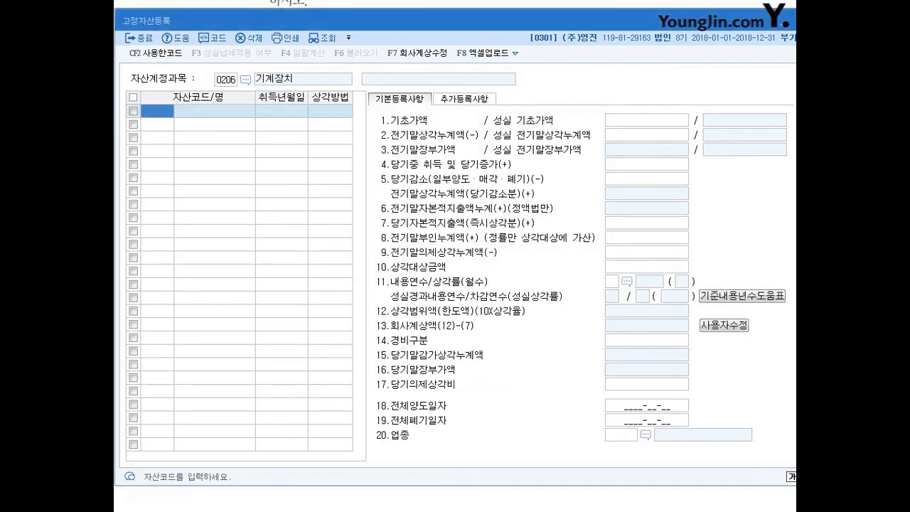
type("1")
key("Return")
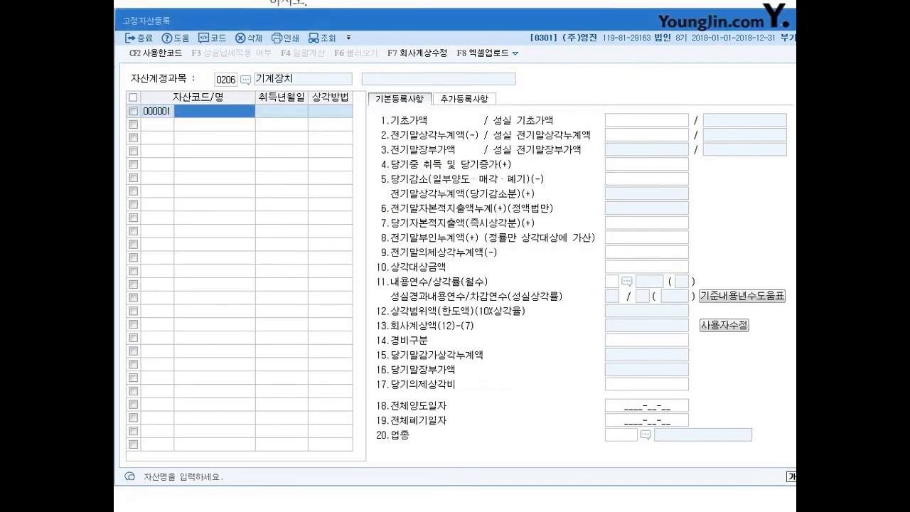
Name the new machinery asset 공장 절단기 and set its acquisition date (취득년월일) to 2010-04-02.
type("공장 ")
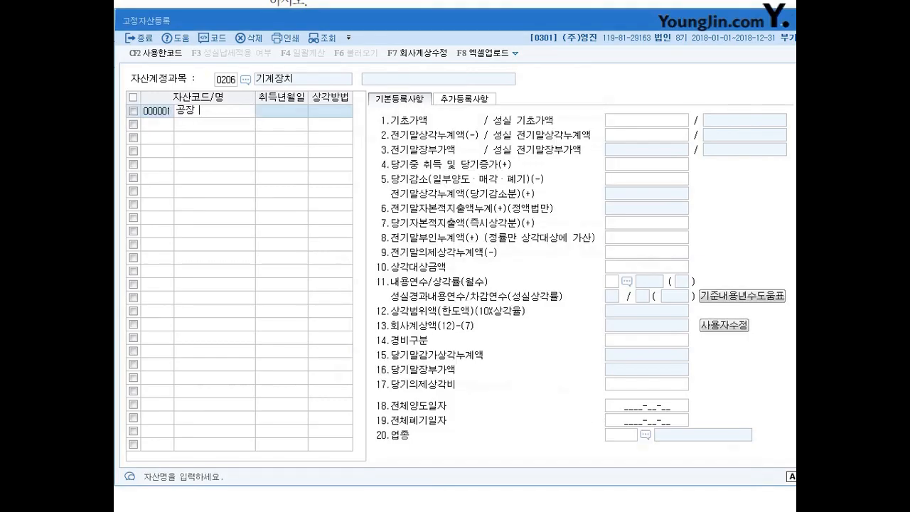
type("절단기")
key("Return")
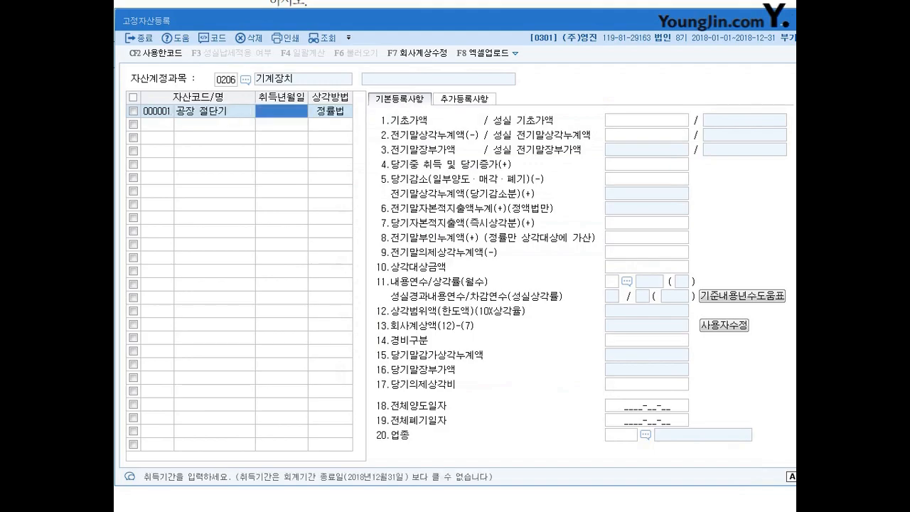
type("2010-0")
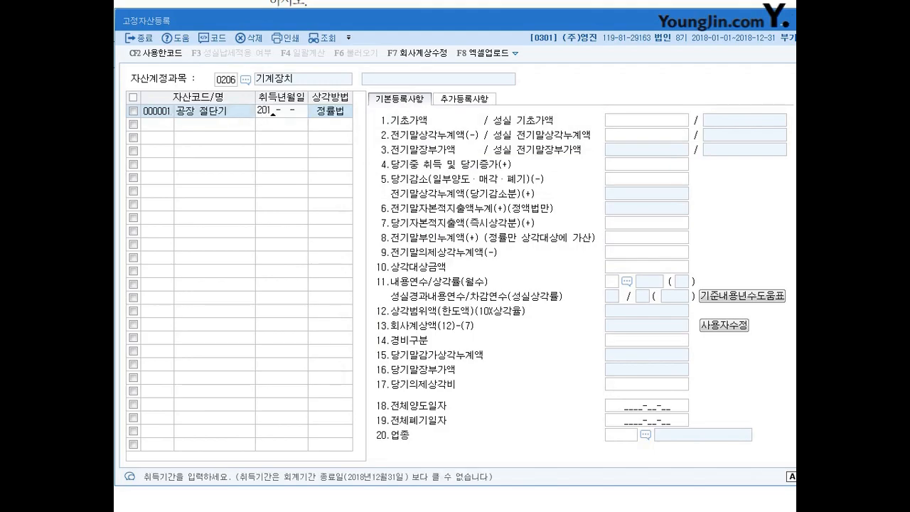
type("4-02")
key("Return")
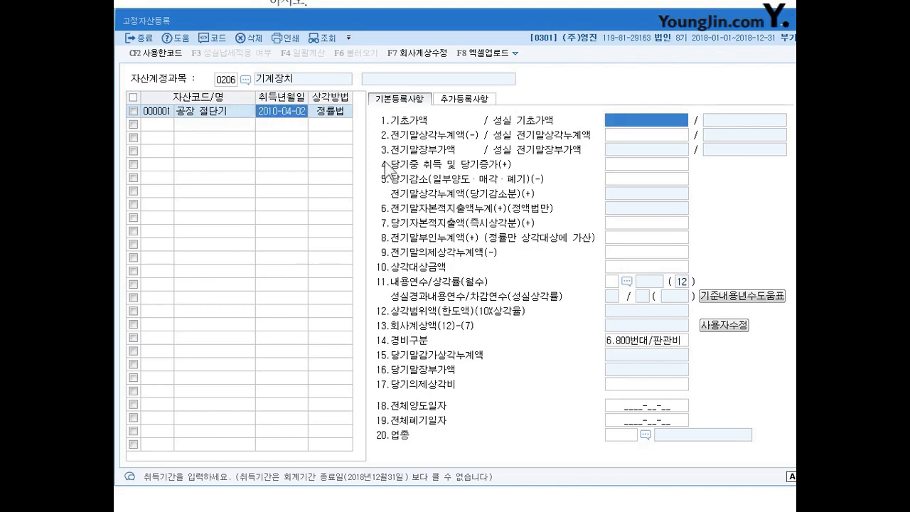
Try 정액법 as the depreciation method (상각방법) of 공장 절단기, and set it back to 정률법.
left_click(326, 116)
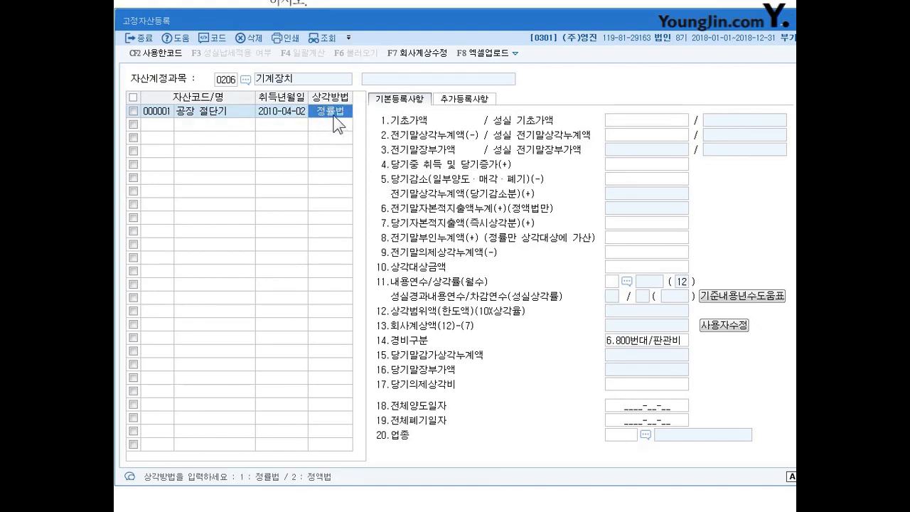
left_click(326, 113)
type("20")
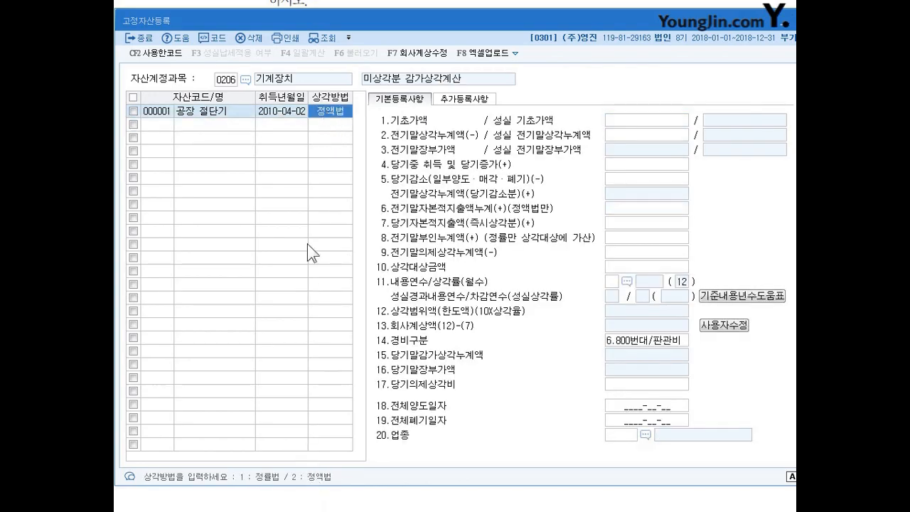
type("1")
key("Return")
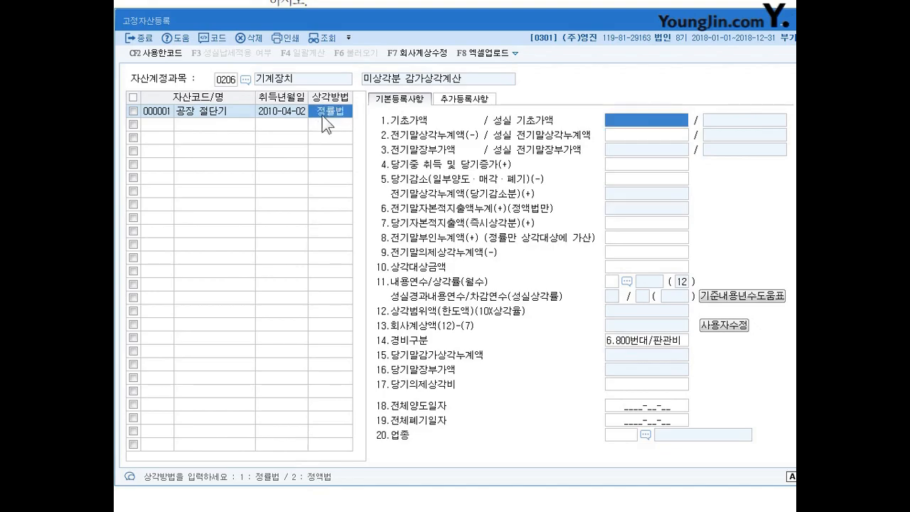
left_click(322, 116)
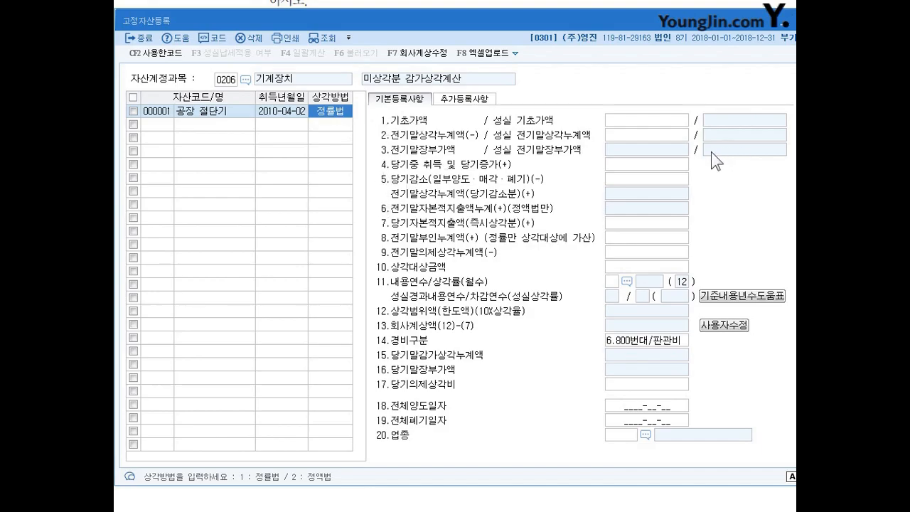
Set the 기초가액 of 공장 절단기 to 10,000,000 and its 전기말상각누계액 to 3,000,000.
left_click(661, 119)
type("10000000")
key("Return")
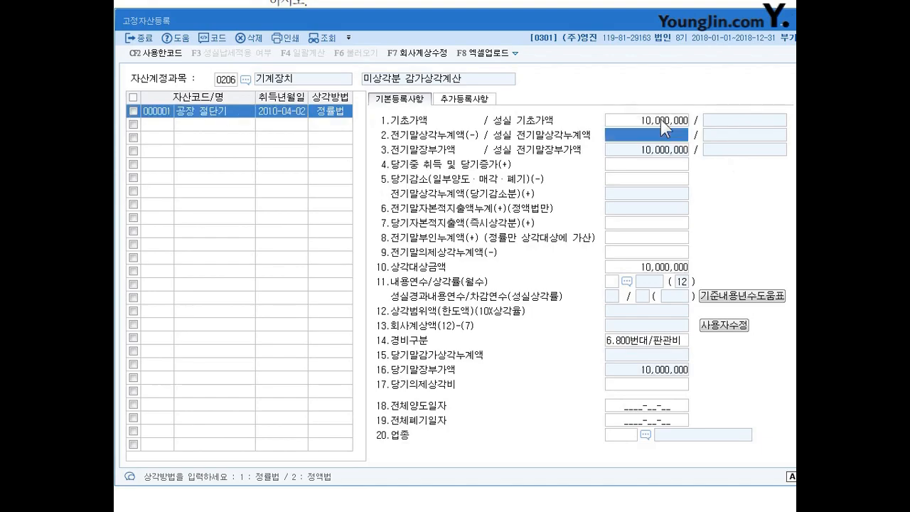
left_click(661, 119)
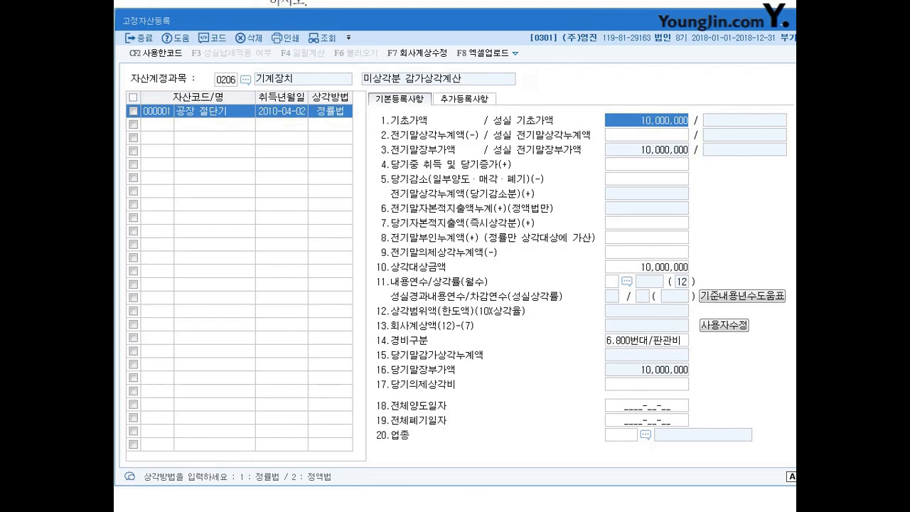
key("alt+Tab")
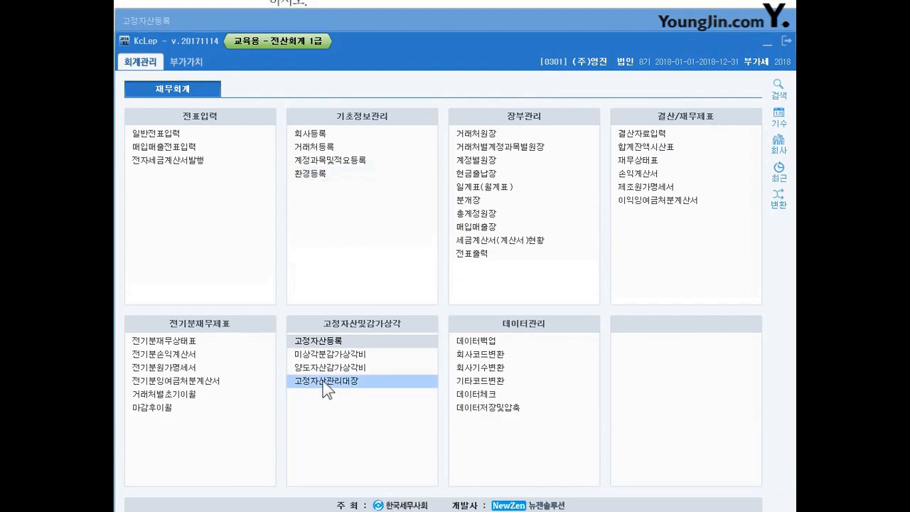
key("alt+Tab")
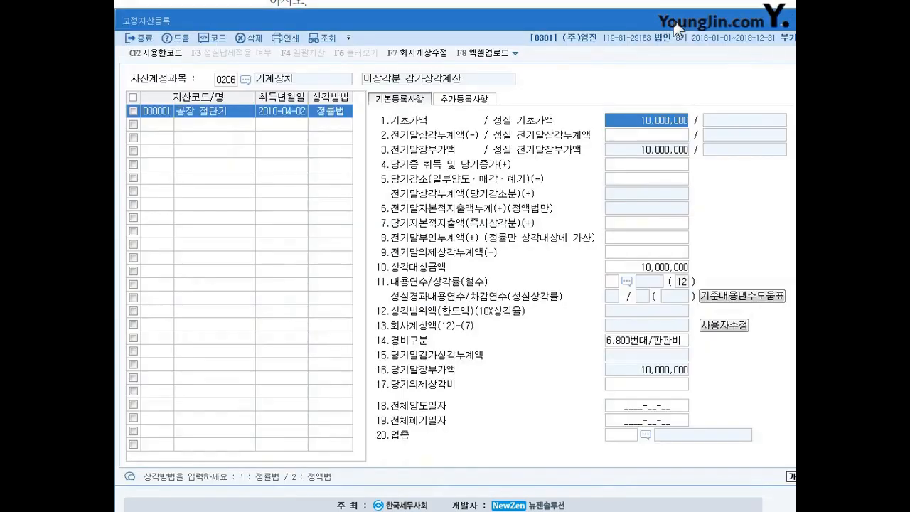
left_click(644, 134)
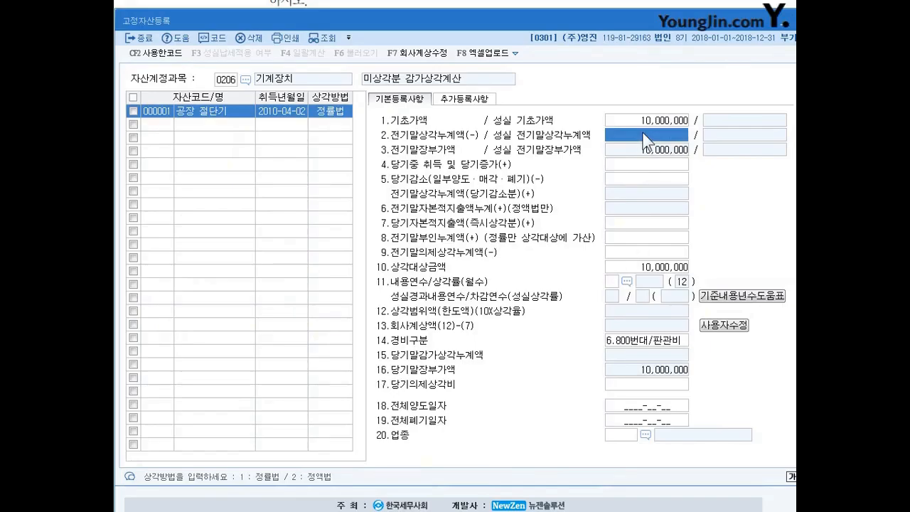
type("3000000")
key("Return")
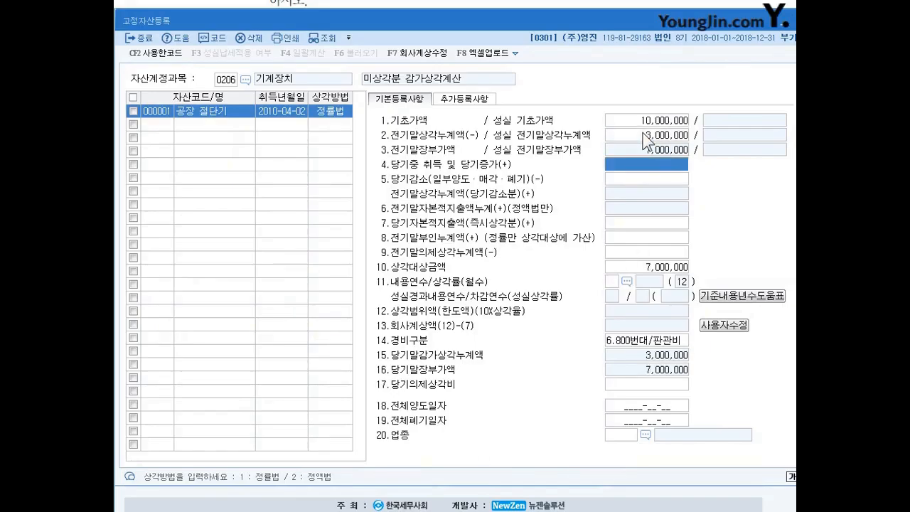
Complete the 공장 절단기 entry with useful life (내용연수) 8, expense category 1.500번대/제조 and 업종 13.
left_click(609, 282)
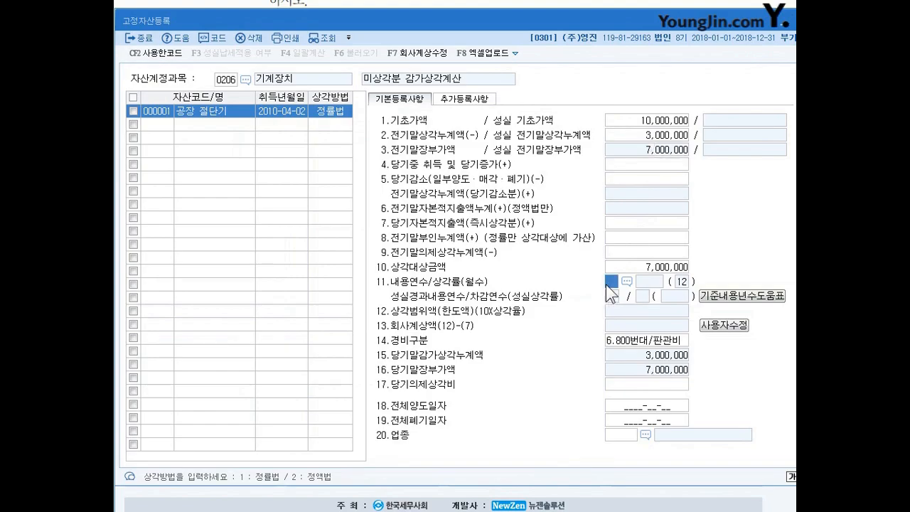
type("8")
key("Return")
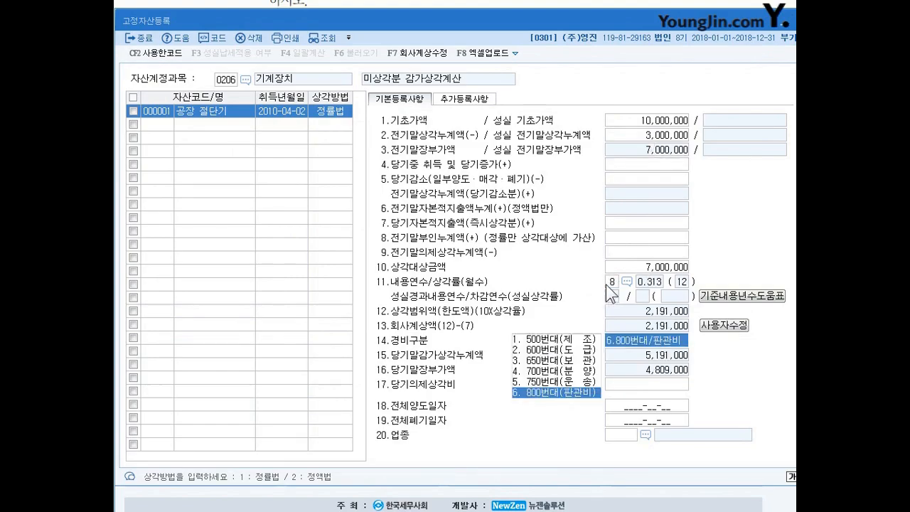
left_click(562, 339)
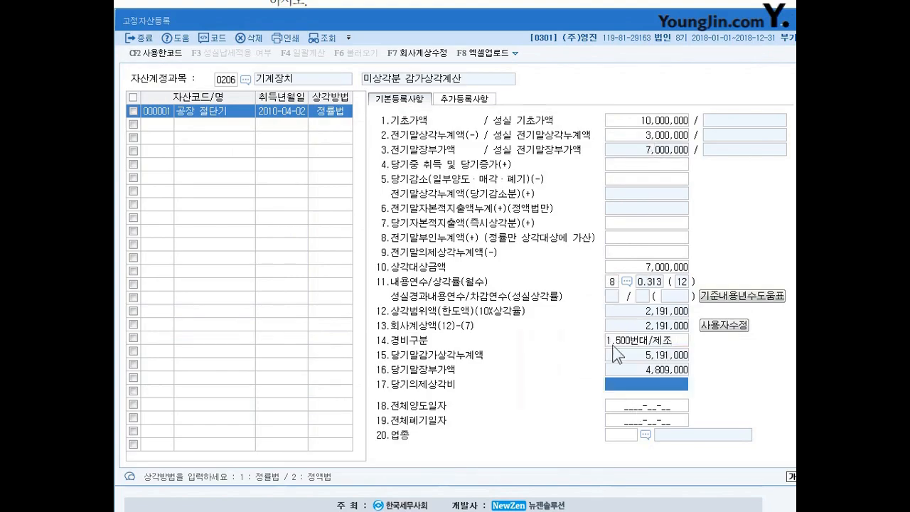
left_click(621, 435)
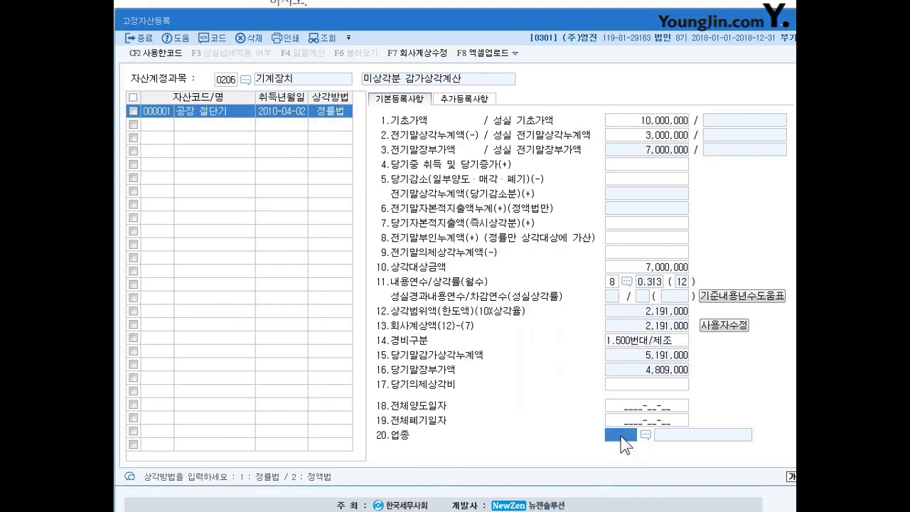
key("Return")
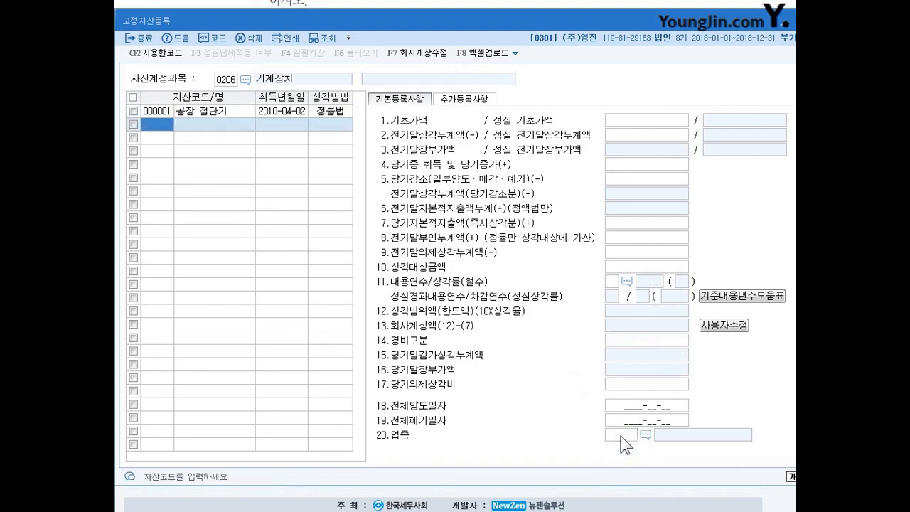
Reopen 공장 절단기 to examine its 상각범위액 and 회사계상액, and return to the exercise document's asset table.
left_click(229, 111)
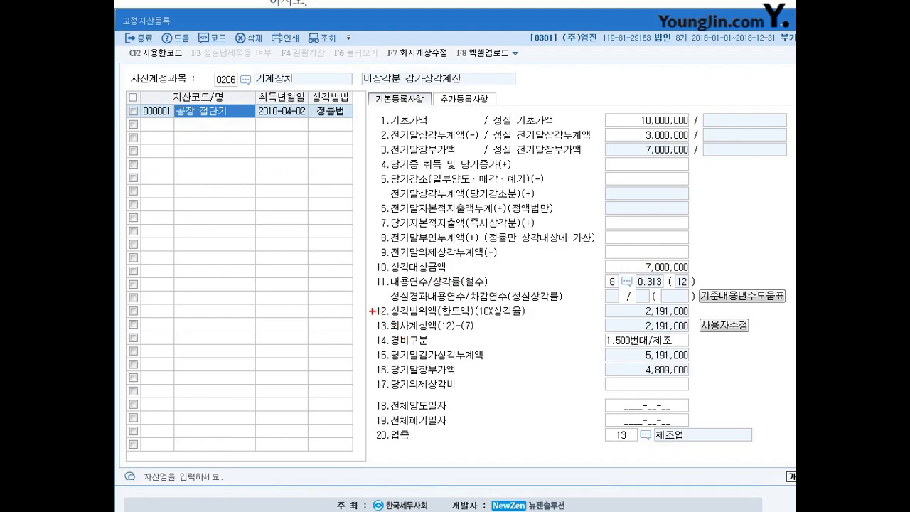
left_click_drag(374, 314, 375, 333)
left_click_drag(644, 308, 643, 325)
key("Escape")
left_click_drag(506, 25, 507, 19)
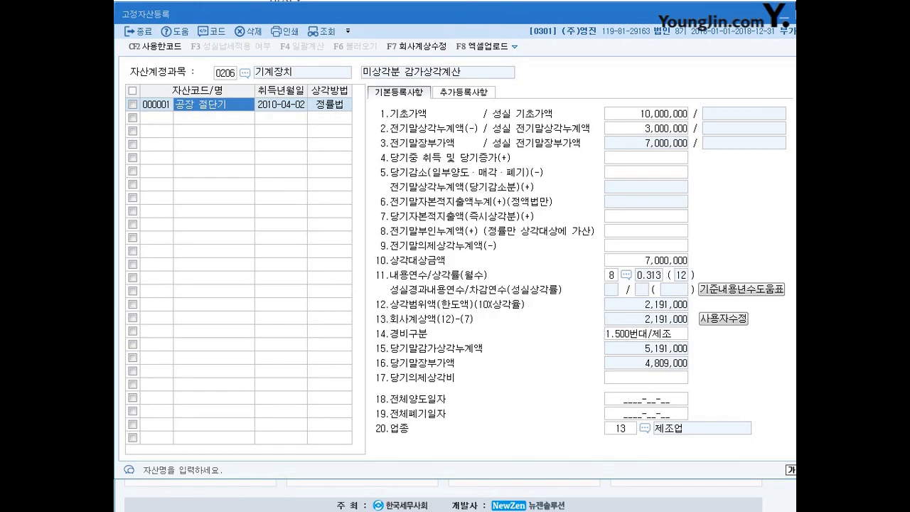
key("alt+Tab")
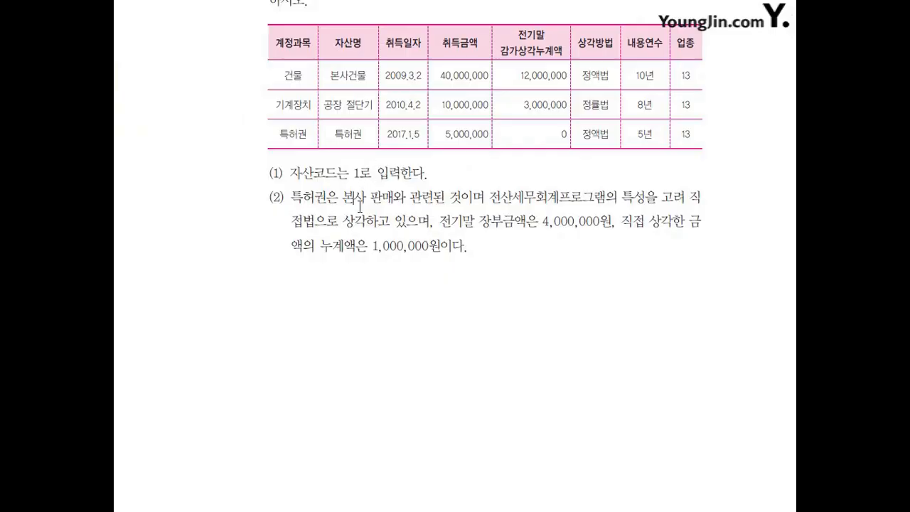